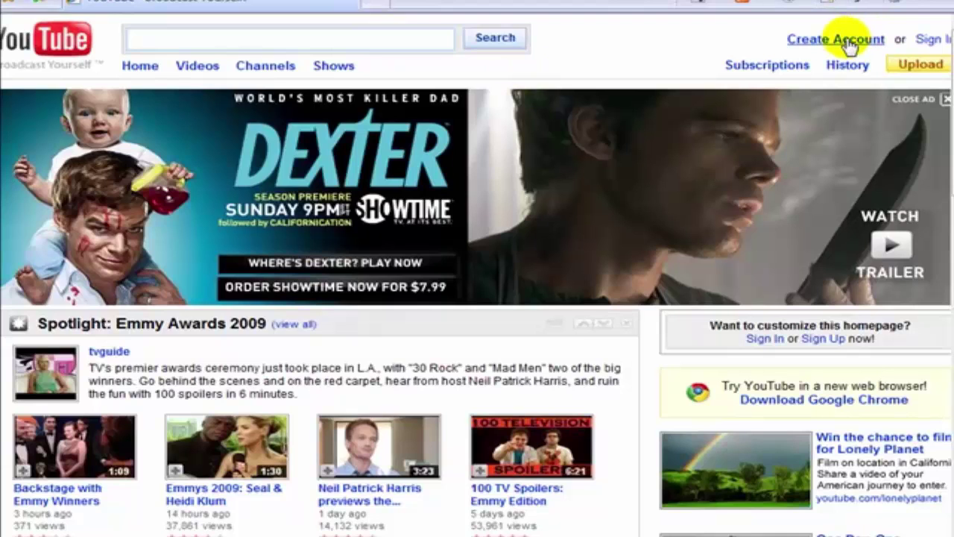
Step: Start a new YouTube account with a username and check that it is available
left_click(804, 41)
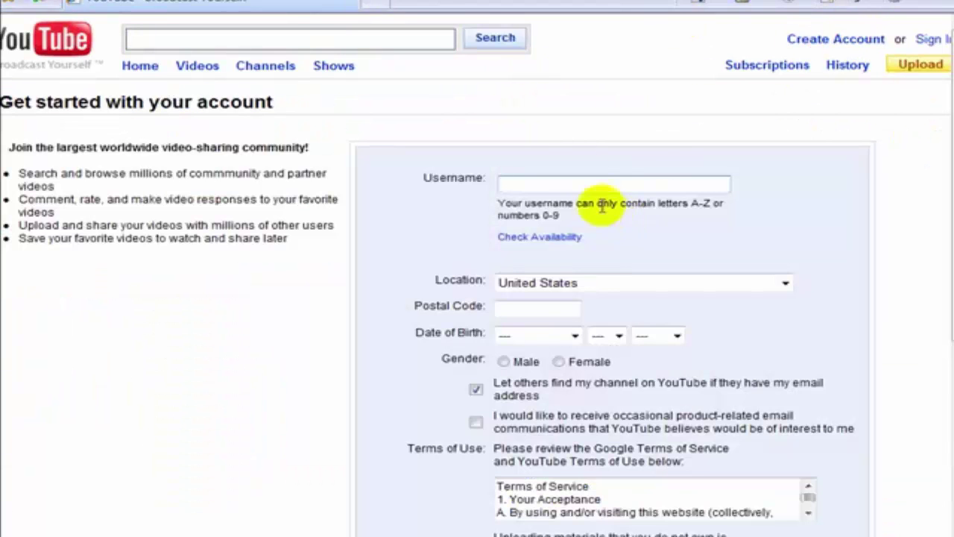
left_click(584, 180)
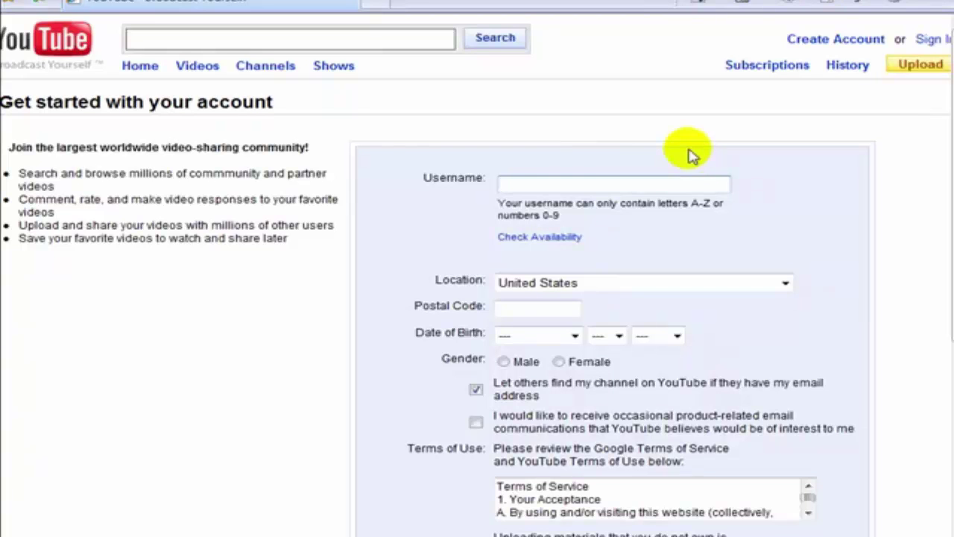
type("stockmarkettips")
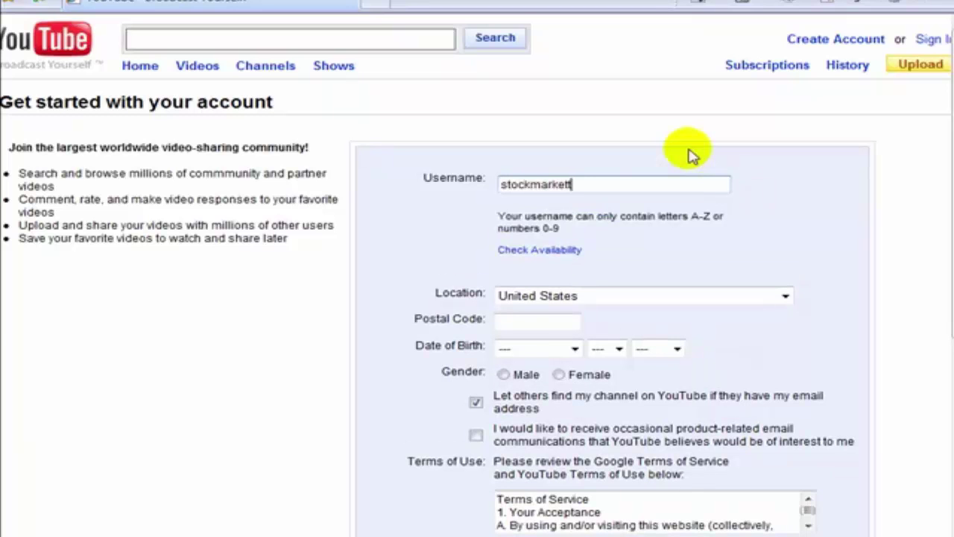
left_click(552, 251)
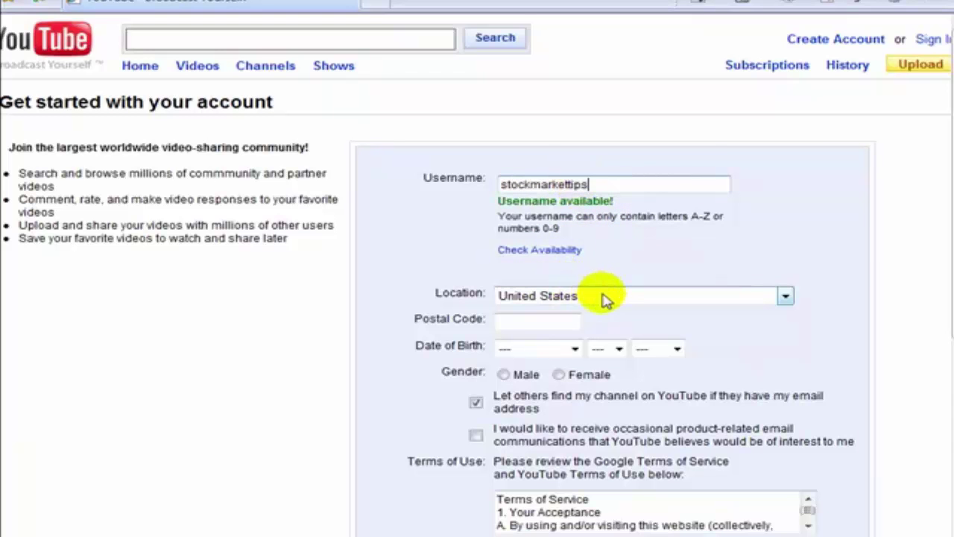
left_click(551, 321)
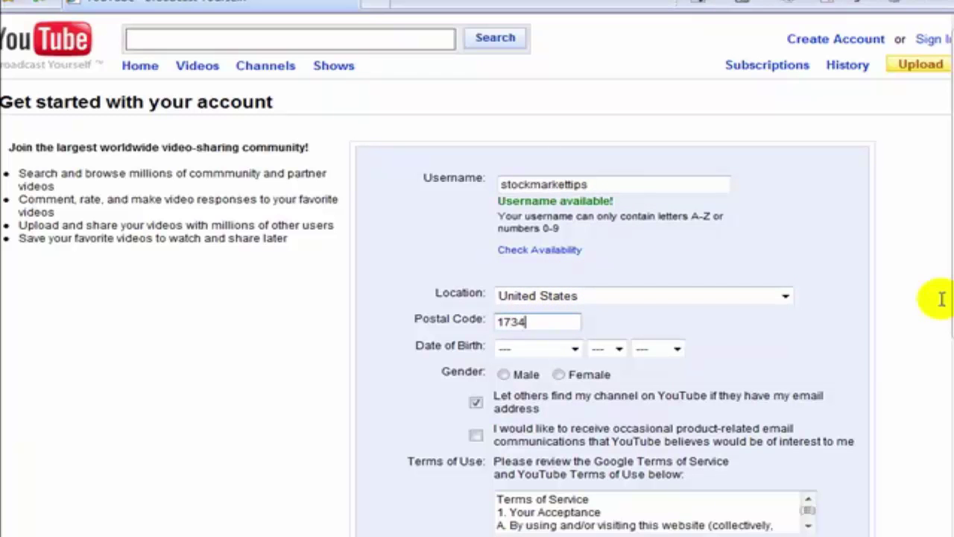
left_click(572, 346)
left_click(521, 502)
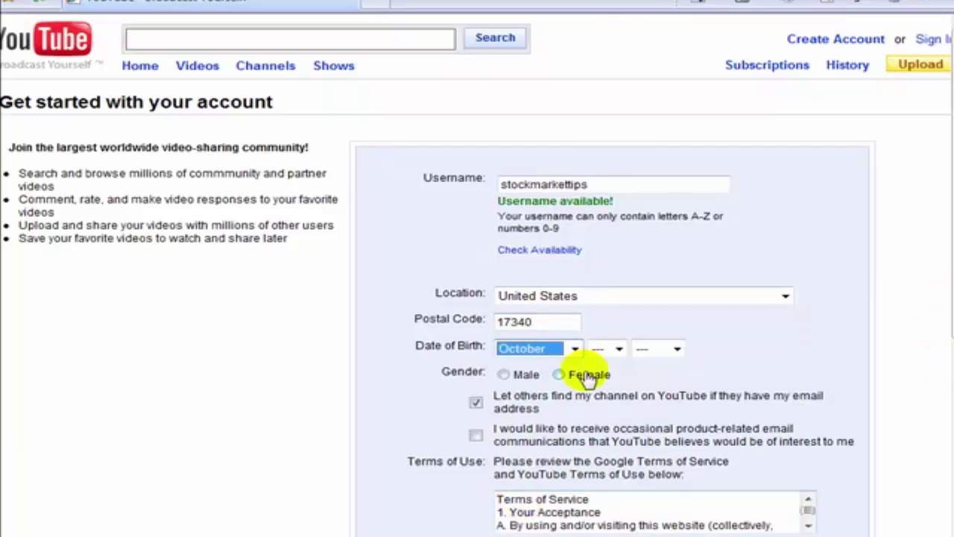
left_click(614, 348)
left_click(607, 280)
left_click(665, 348)
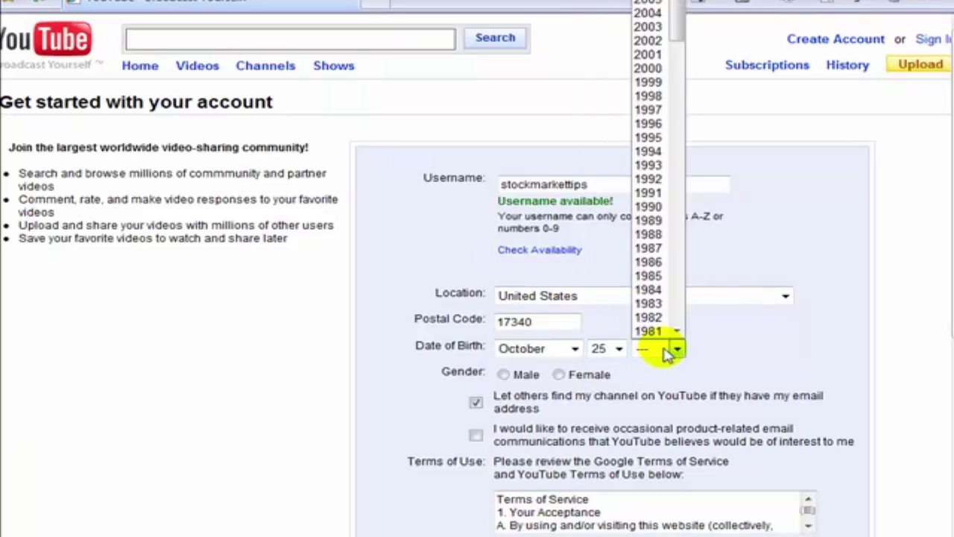
scroll(660, 298, "down", 10)
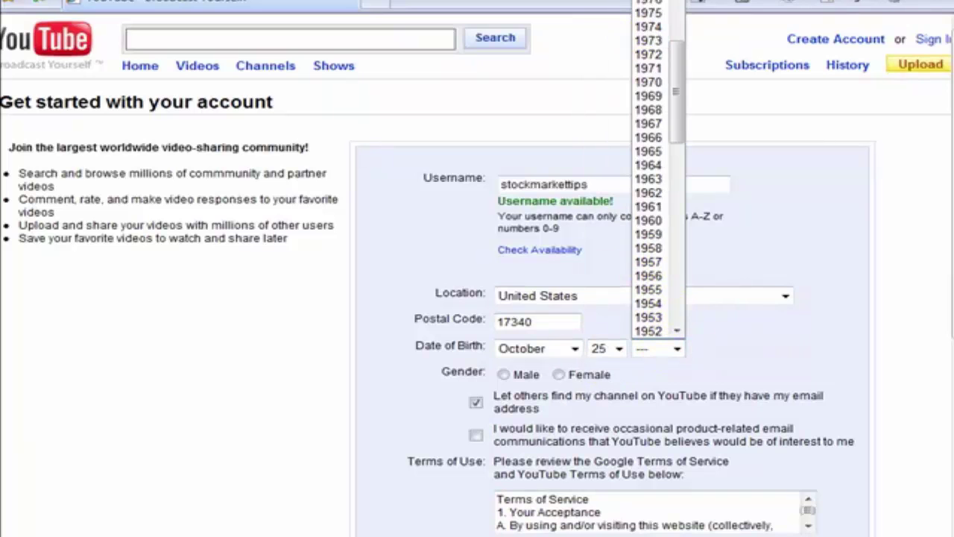
left_click(648, 1)
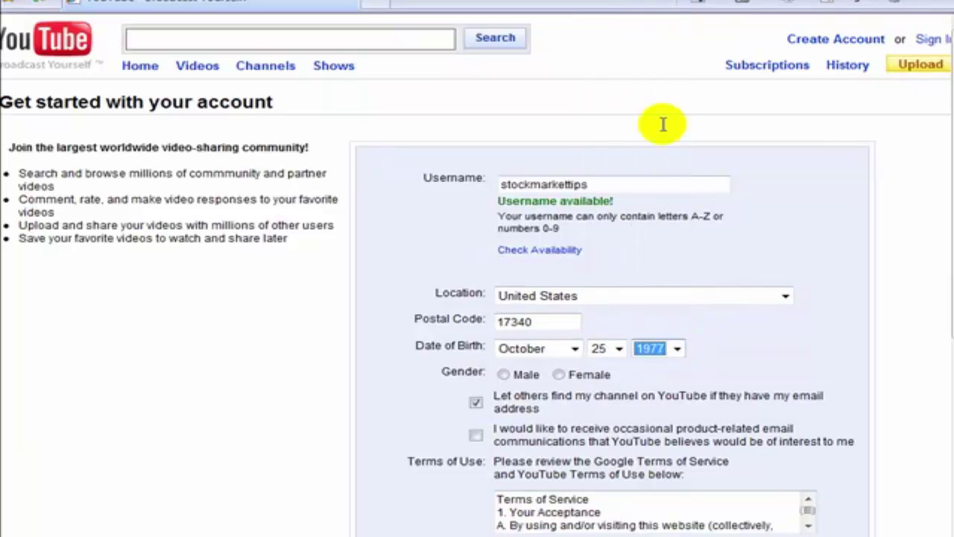
Step: Set the gender to Male and accept the terms
left_click(504, 374)
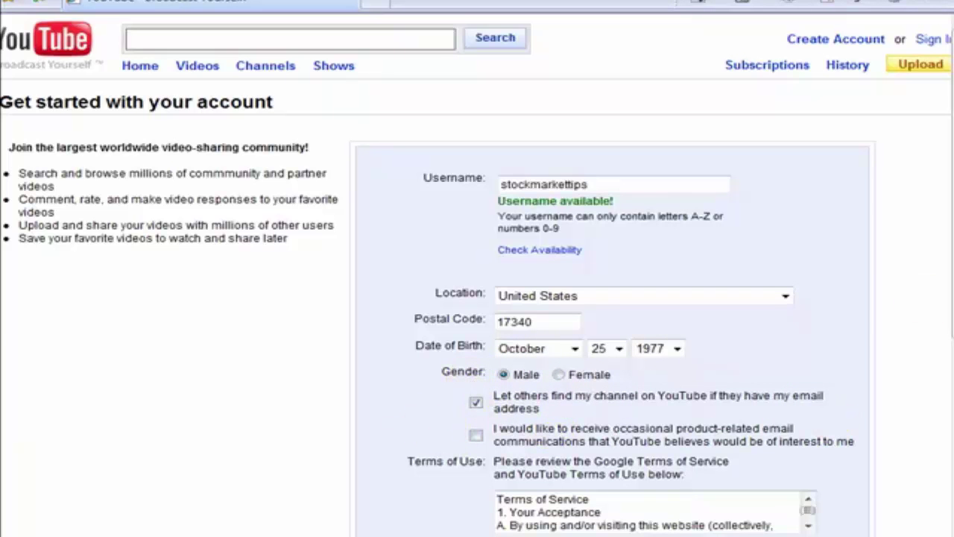
scroll(505, 293, "down", 3)
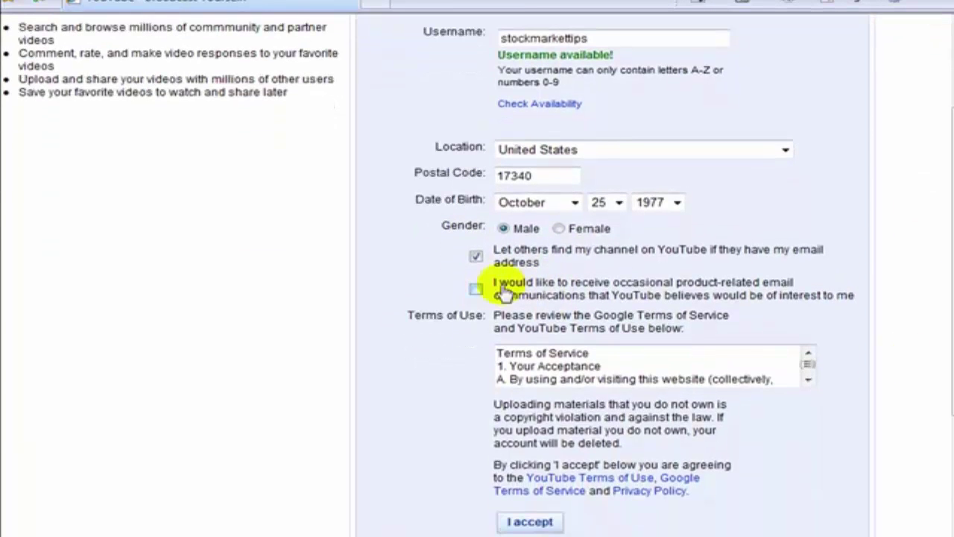
left_click(529, 522)
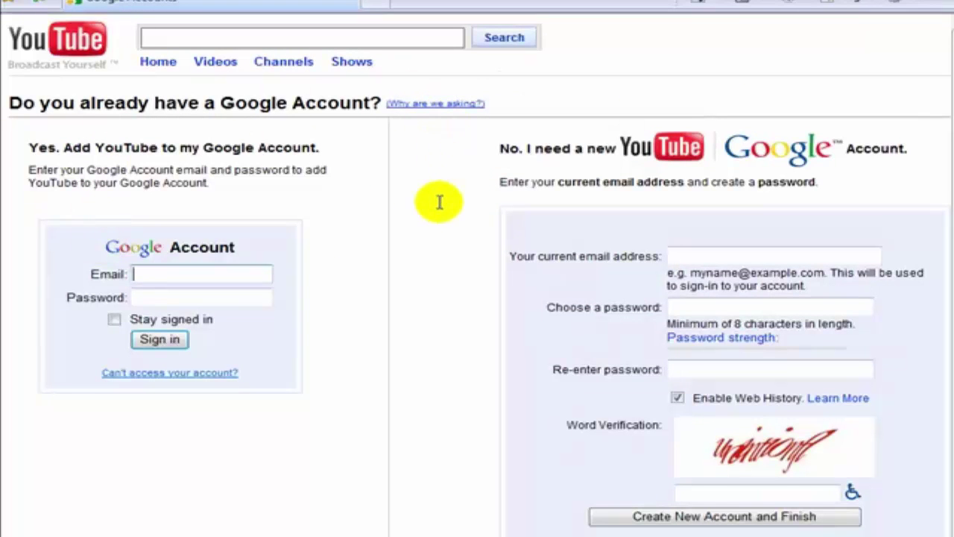
Step: Begin filling the email address and password fields of the Google Account form
left_click(819, 256)
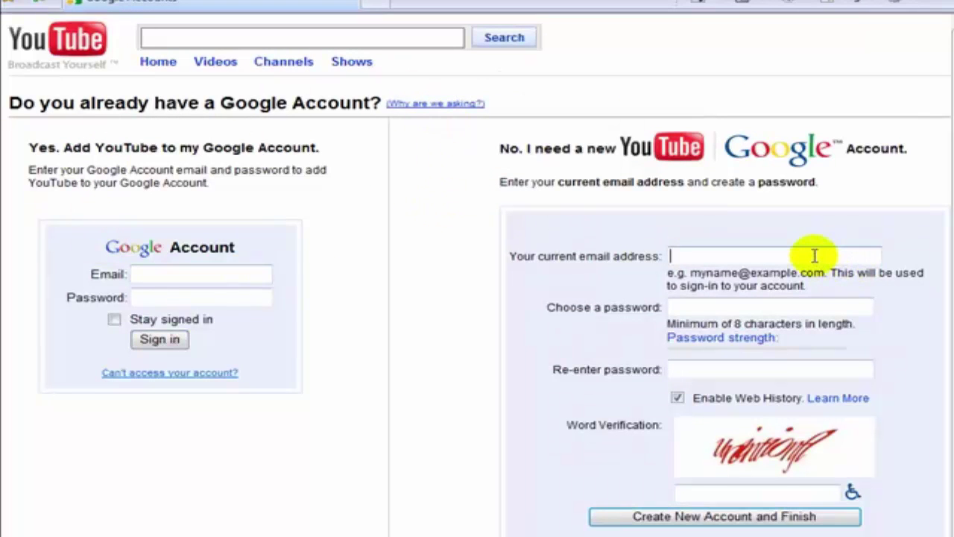
left_click(770, 305)
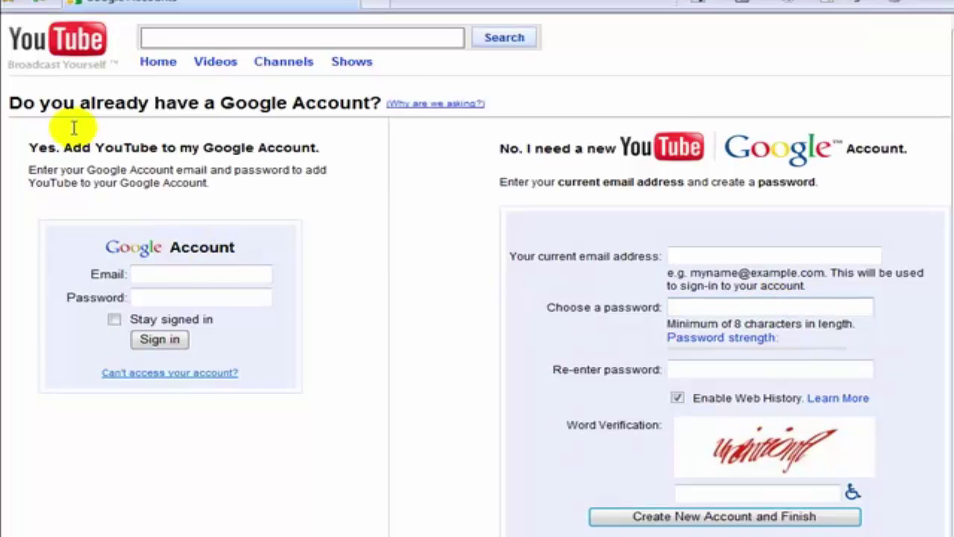
left_click(799, 256)
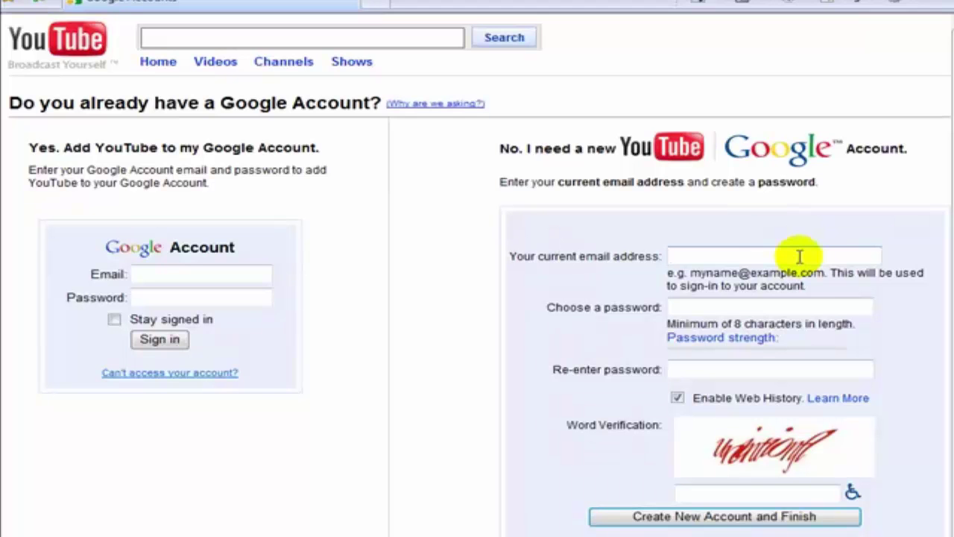
left_click(799, 255)
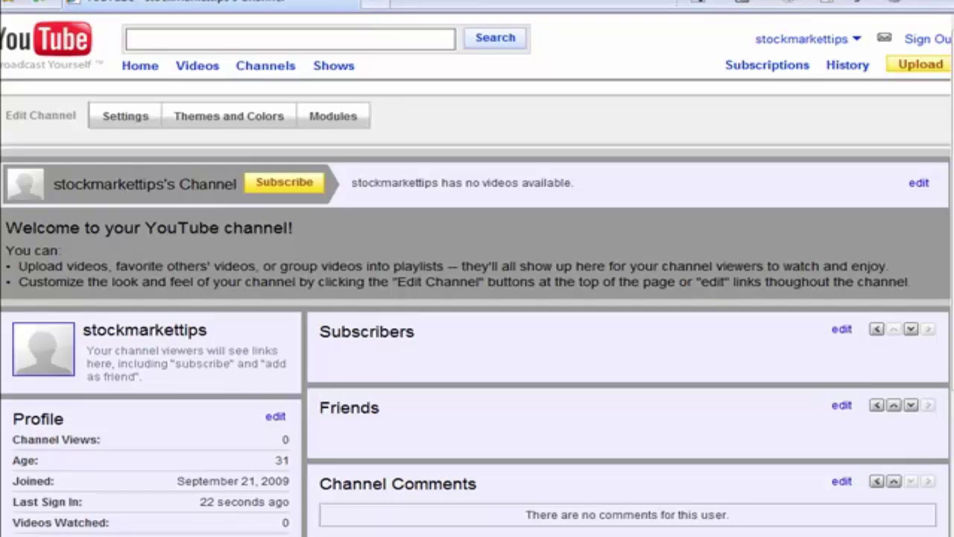
Step: Check the new account's username menu and scroll through its channel page
left_click(838, 45)
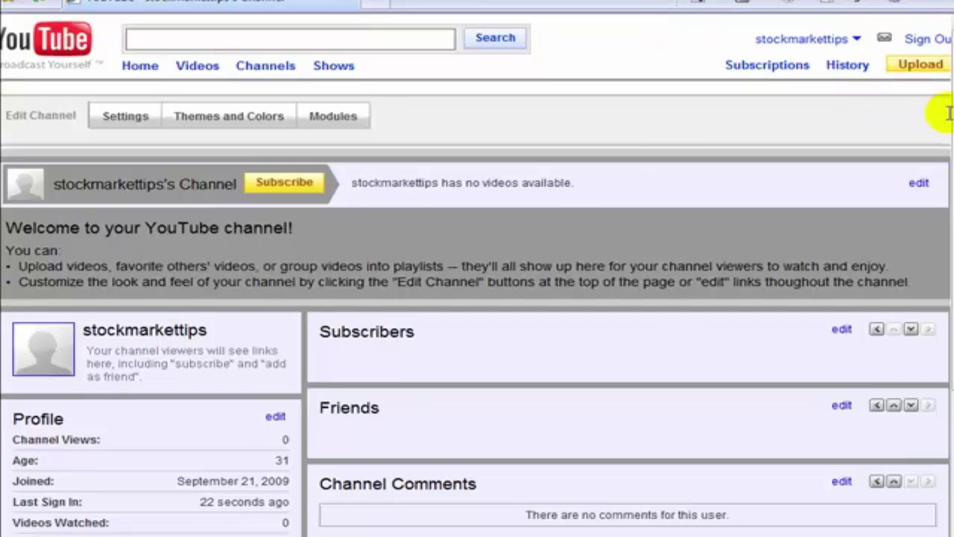
scroll(948, 111, "down", 4)
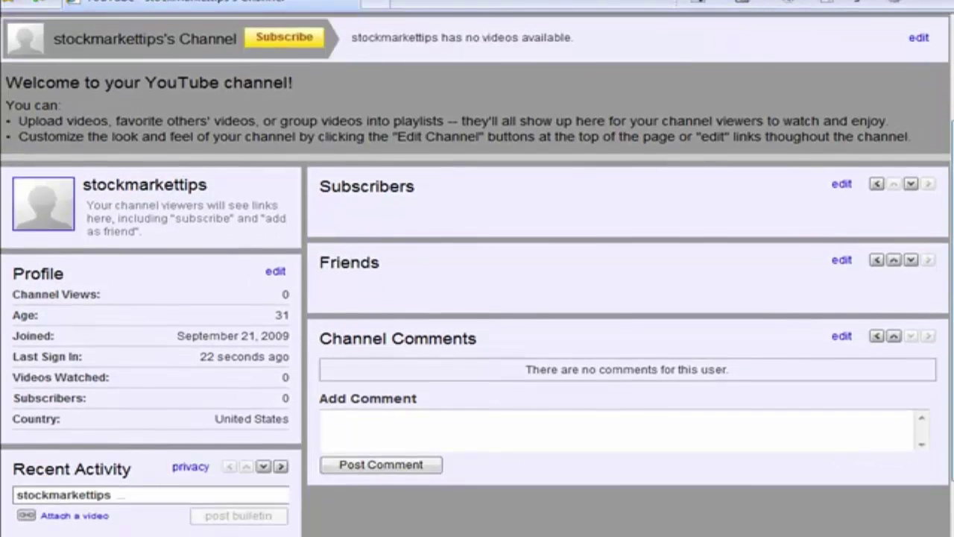
left_click_drag(37, 196, 239, 287)
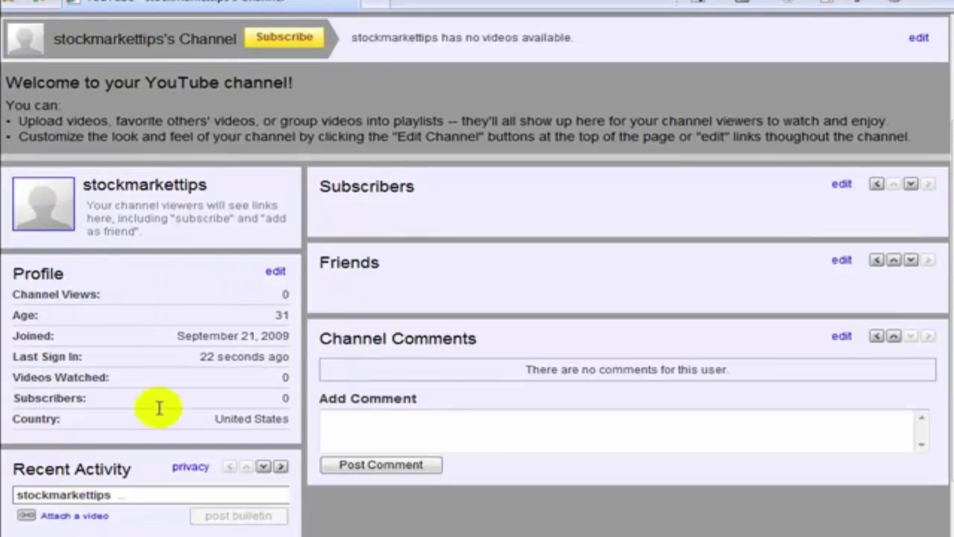
scroll(937, 264, "down", 4)
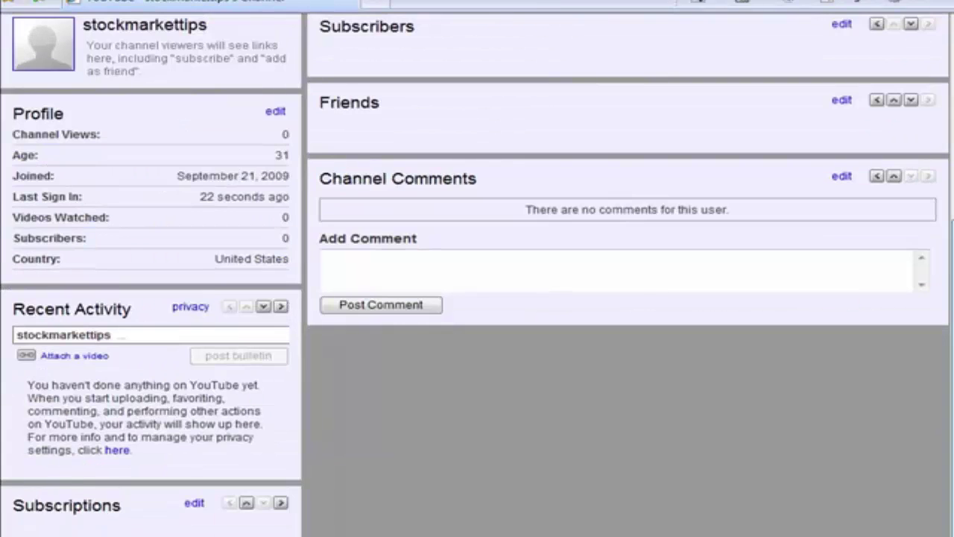
scroll(937, 264, "up", 8)
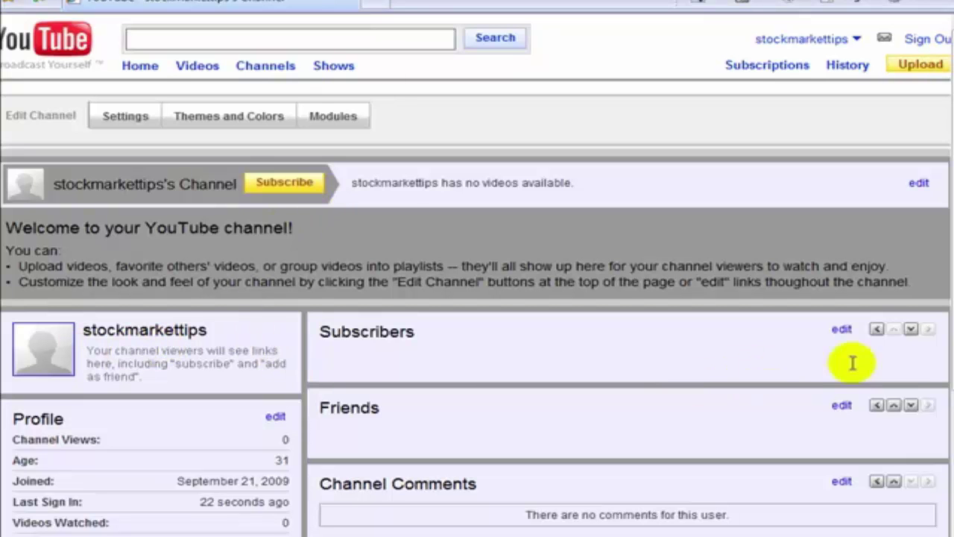
scroll(477, 298, "down", 5)
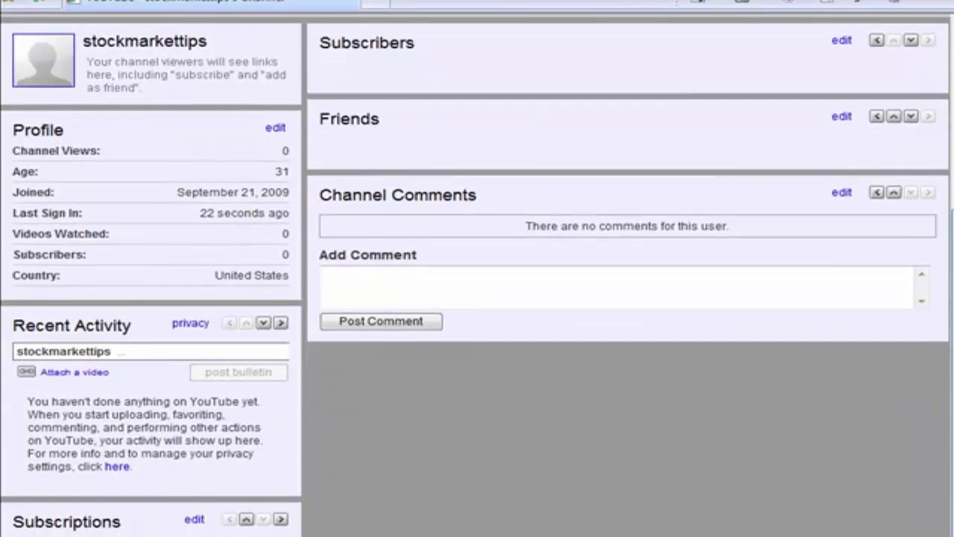
scroll(477, 298, "up", 5)
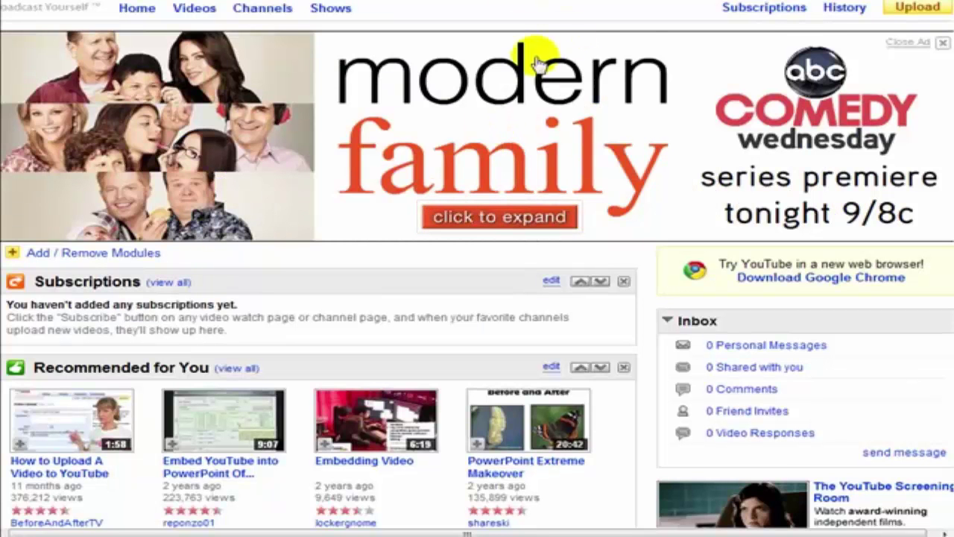
Step: Open the Upload page from the top-right Upload link
left_click(918, 9)
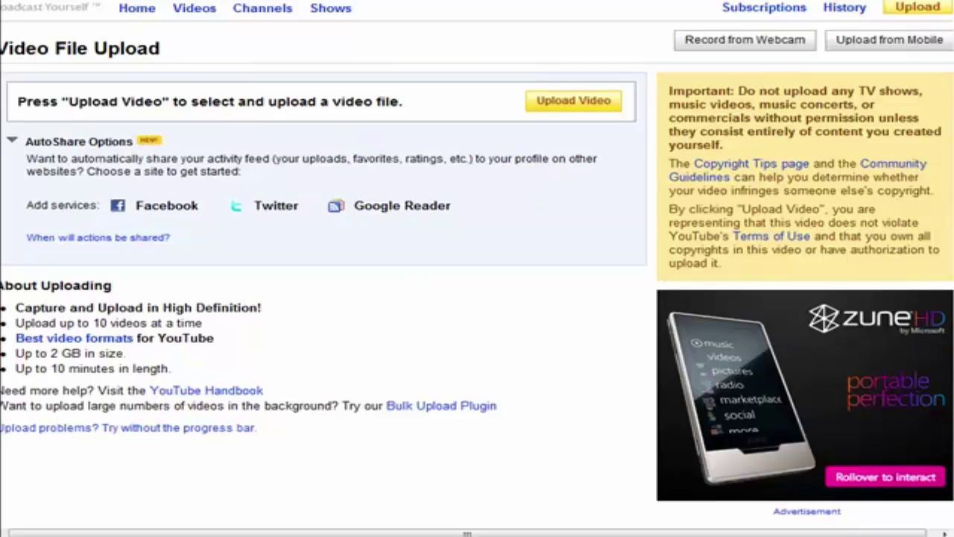
Step: Choose the testing.avi video file to start its upload
left_click(857, 483)
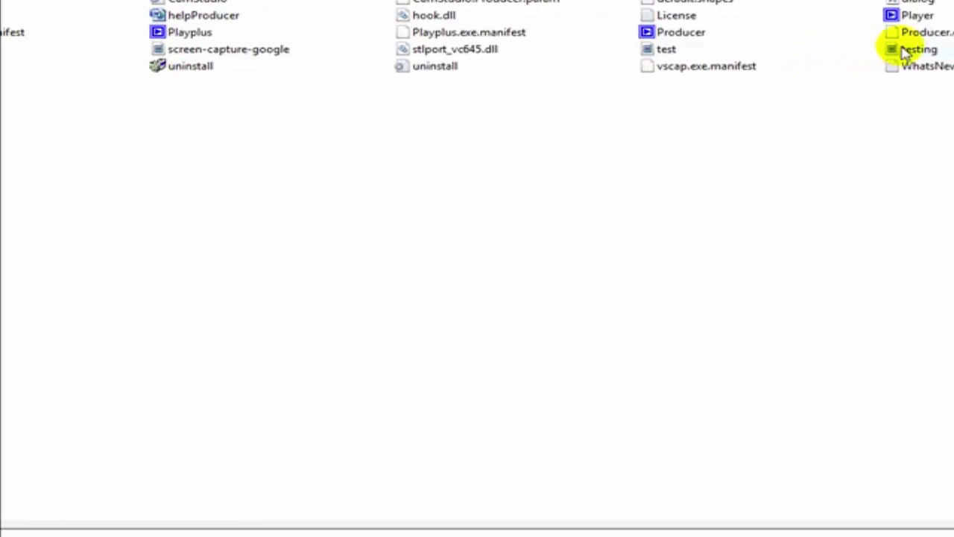
mouse_move(909, 52)
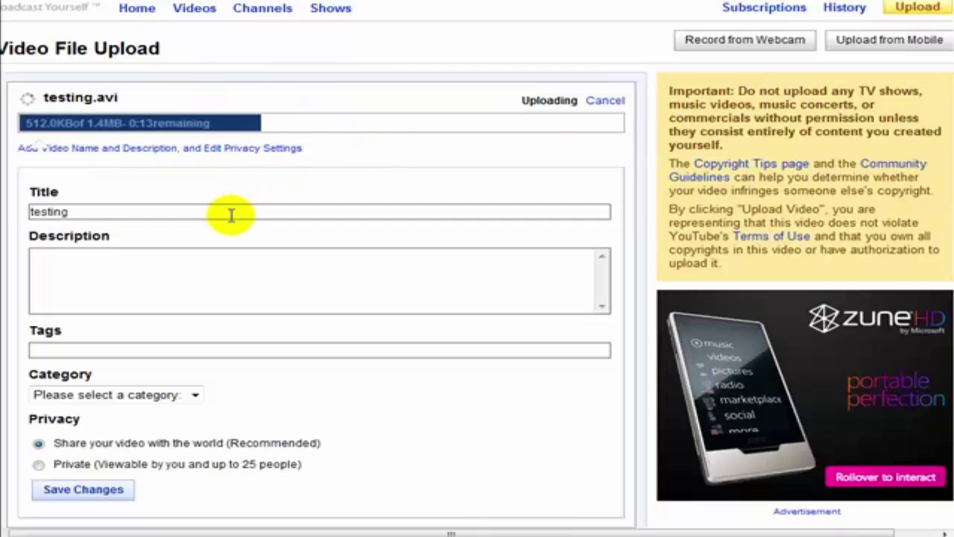
left_click_drag(64, 211, 19, 210)
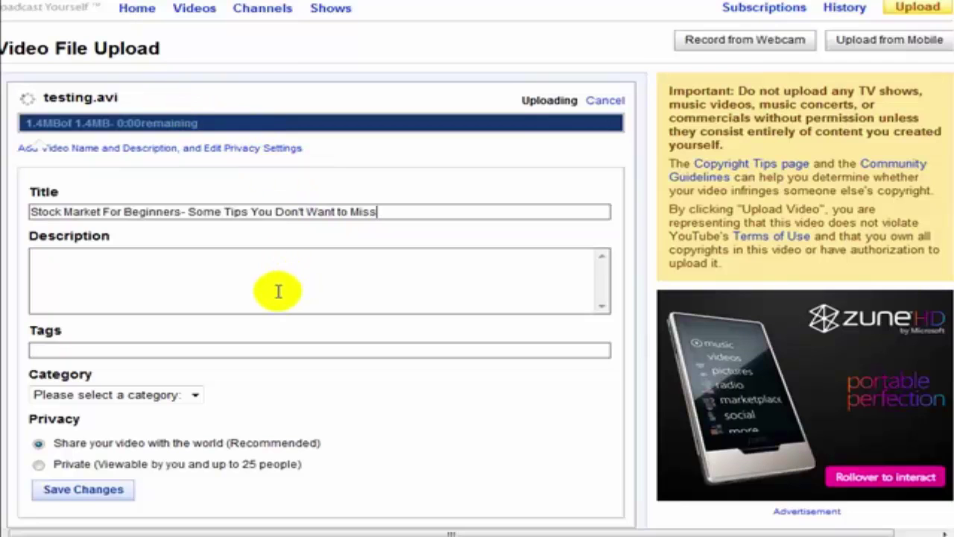
left_click(200, 295)
type("http://")
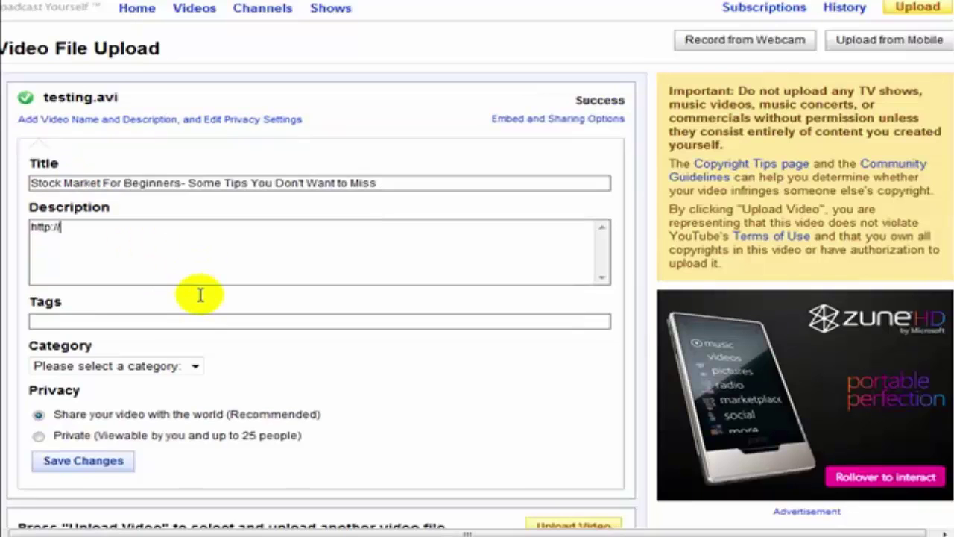
type("mywebsite.com the best")
key("BackSpace")
key("BackSpace")
key("BackSpace")
key("BackSpace")
key("BackSpace")
key("BackSpace")
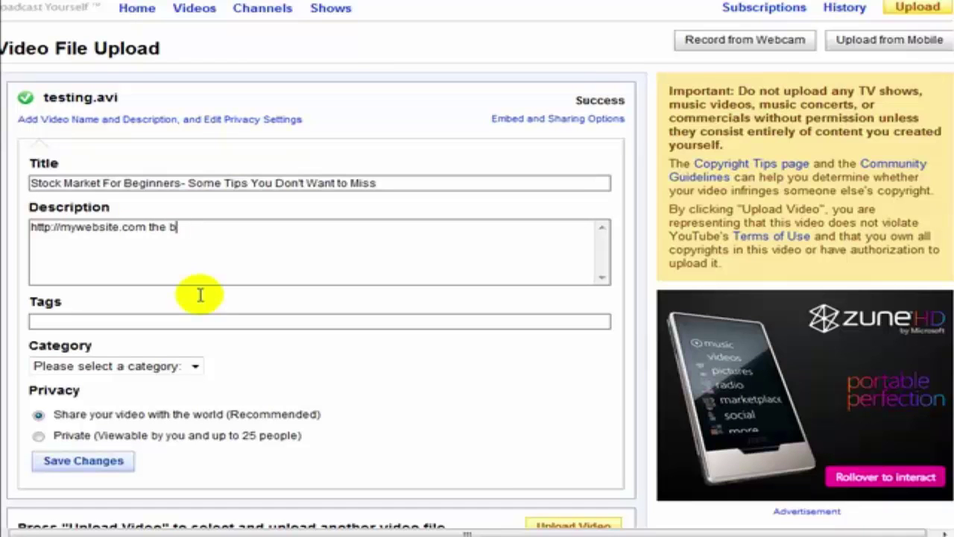
key("BackSpace")
key("BackSpace")
Step: Add equals signs and 'The best place for beginners to go to learn how to win at the stock market.'
type("======= The ")
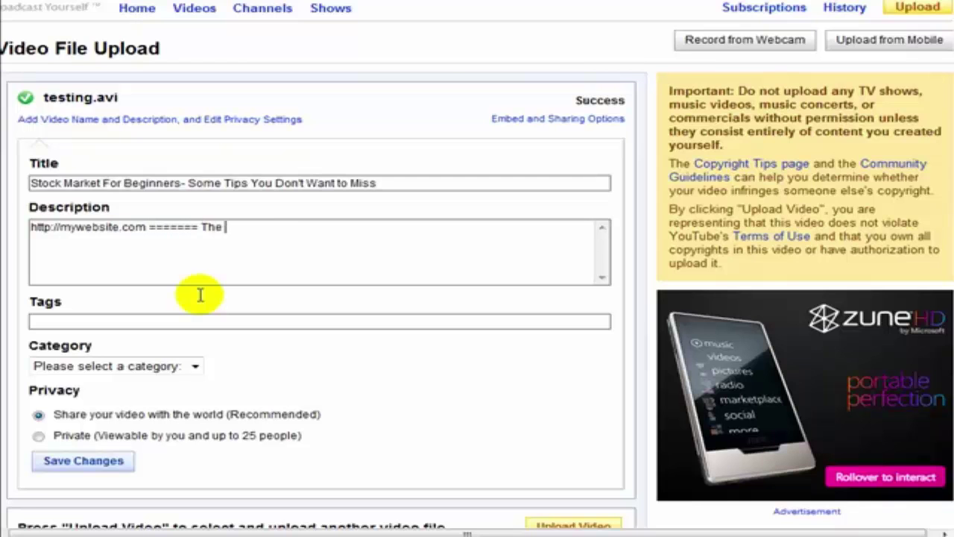
type("best place for beg")
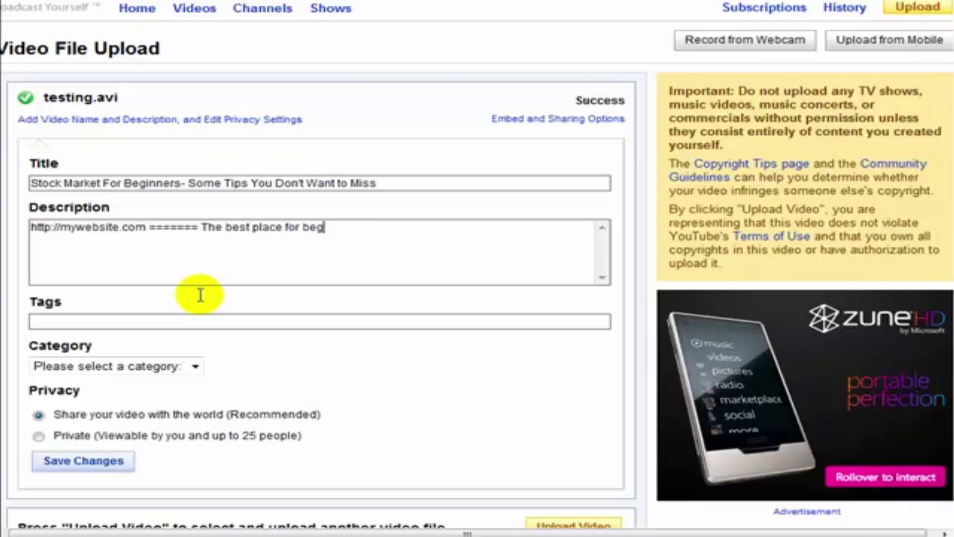
type("inners to go to lear")
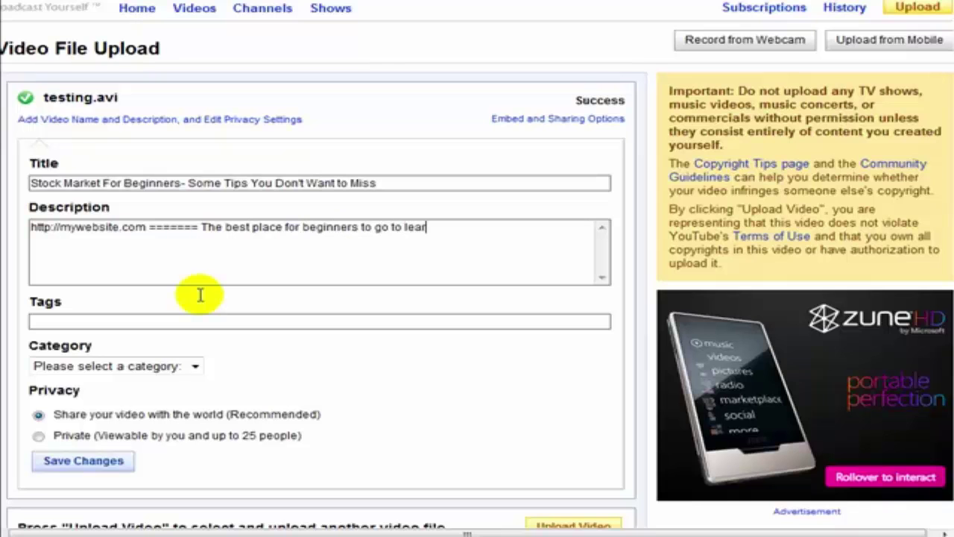
type("n how to win")
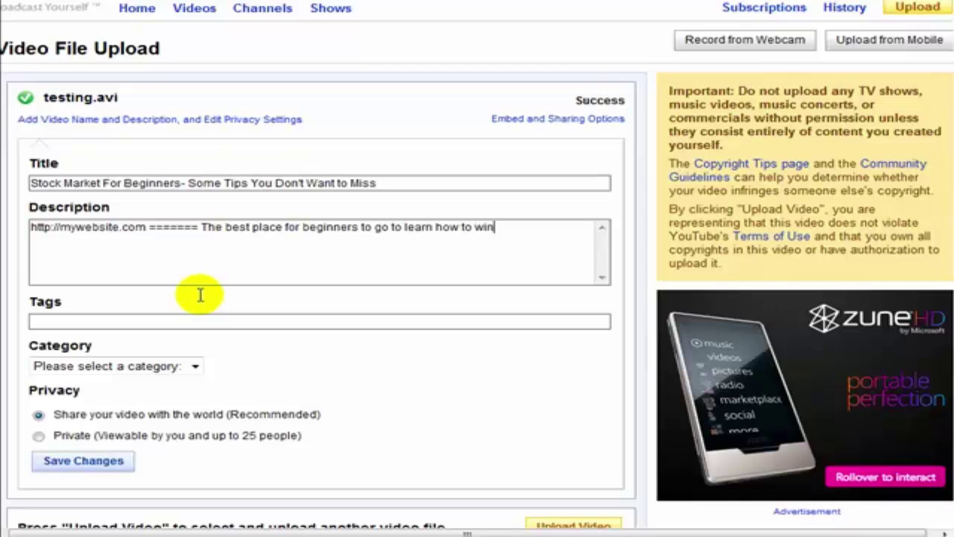
type(" at the stock m")
key("BackSpace")
type("market.  <ah")
key("BackSpace")
type("hef")
key("BackSpace")
type("re")
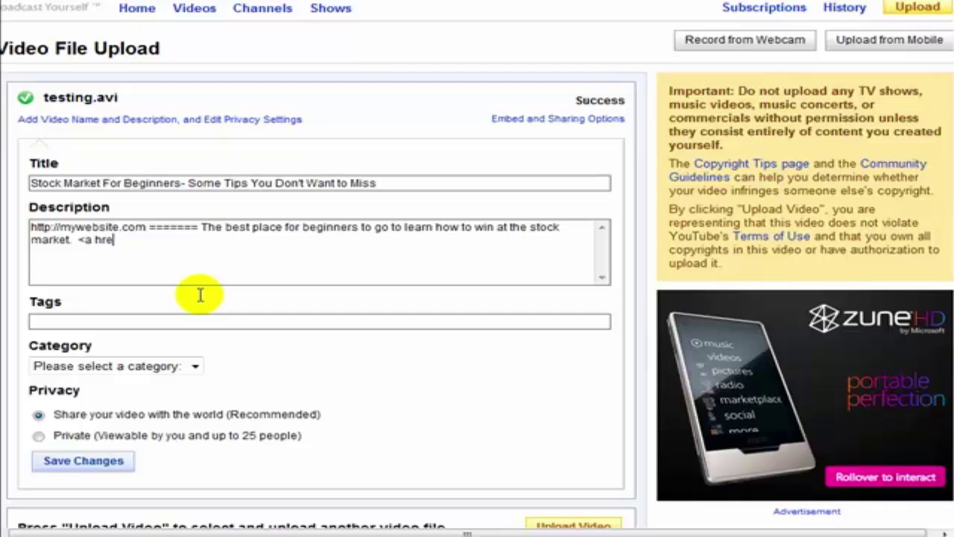
key("BackSpace")
key("BackSpace")
key("BackSpace")
key("BackSpace")
key("BackSpace")
key("BackSpace")
key("BackSpace")
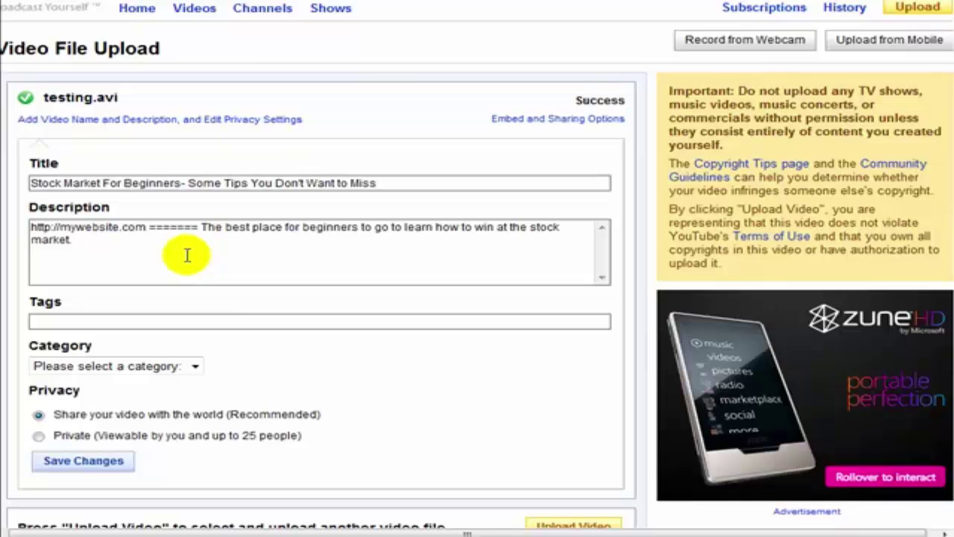
Step: Tag 'stock market for beginners, stock markets for beginners, beginners stock market' and set category Education
left_click(192, 322)
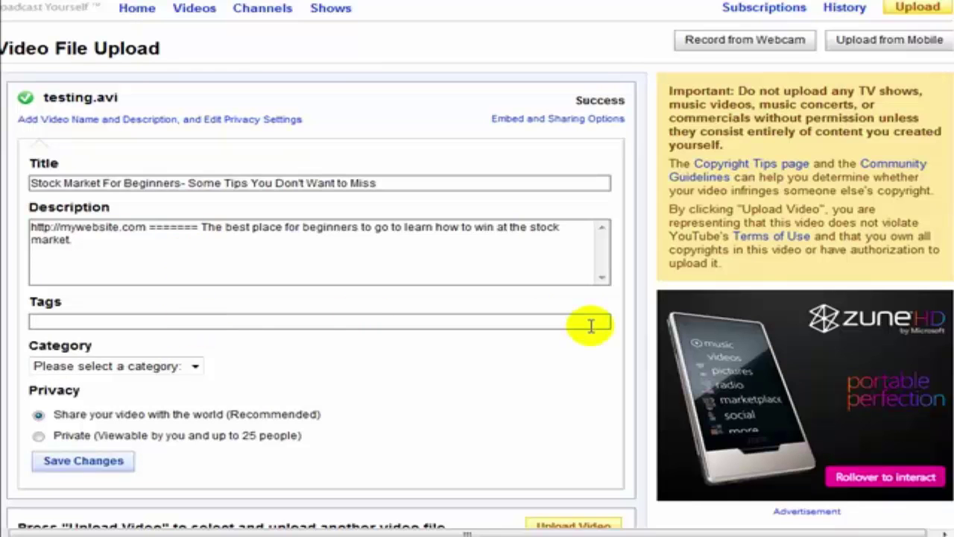
type("stock market for beginners,")
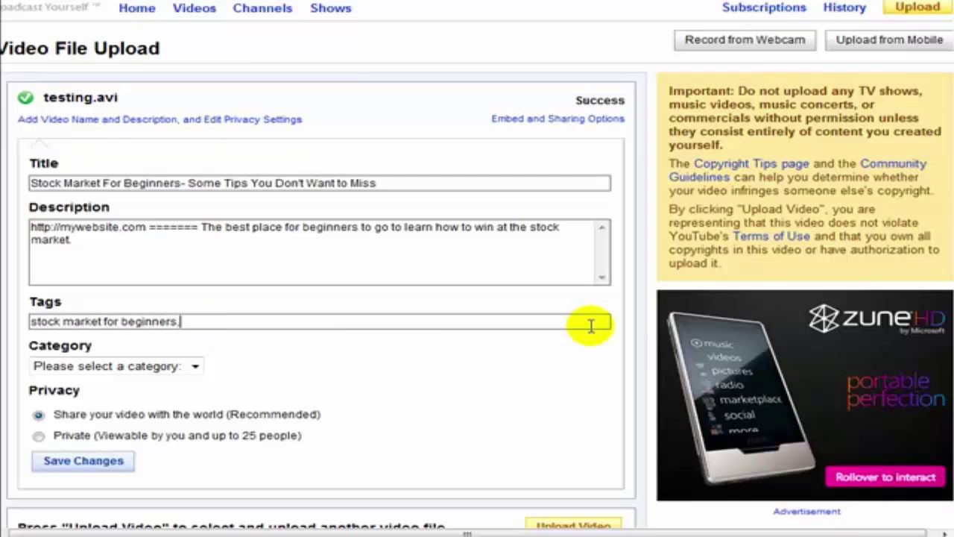
type(" stock marketin")
key("BackSpace")
key("BackSpace")
type("s for beginners, ")
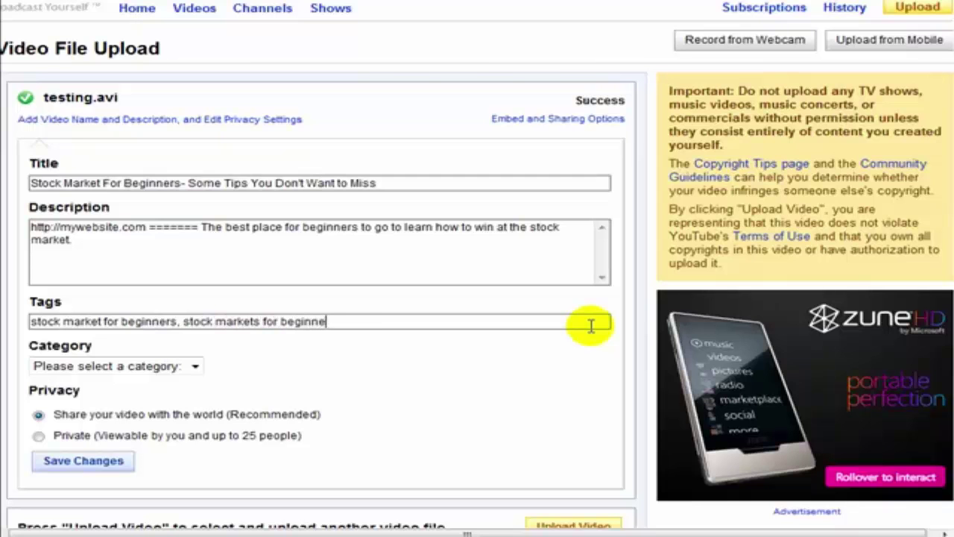
type("beginerd")
key("BackSpace")
key("BackSpace")
key("BackSpace")
type("ners stock market")
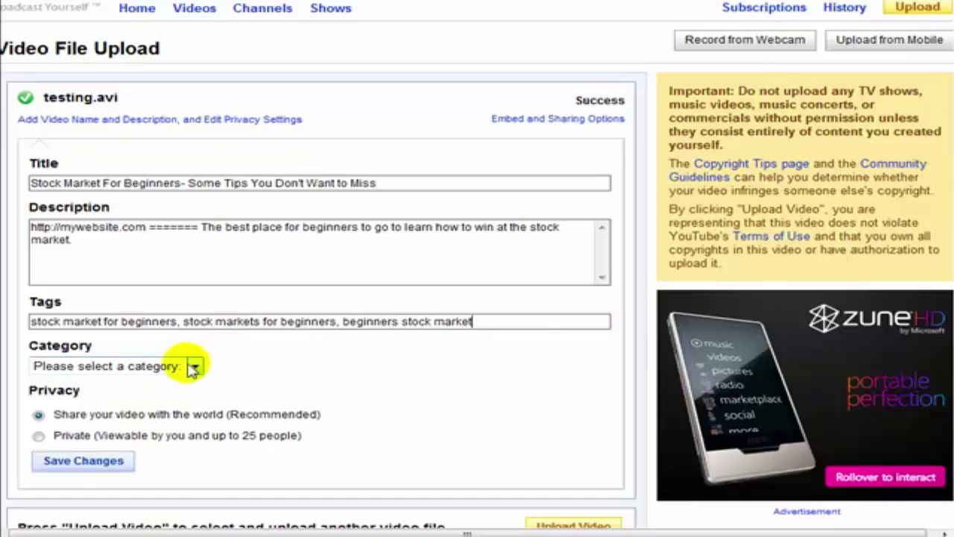
left_click(193, 366)
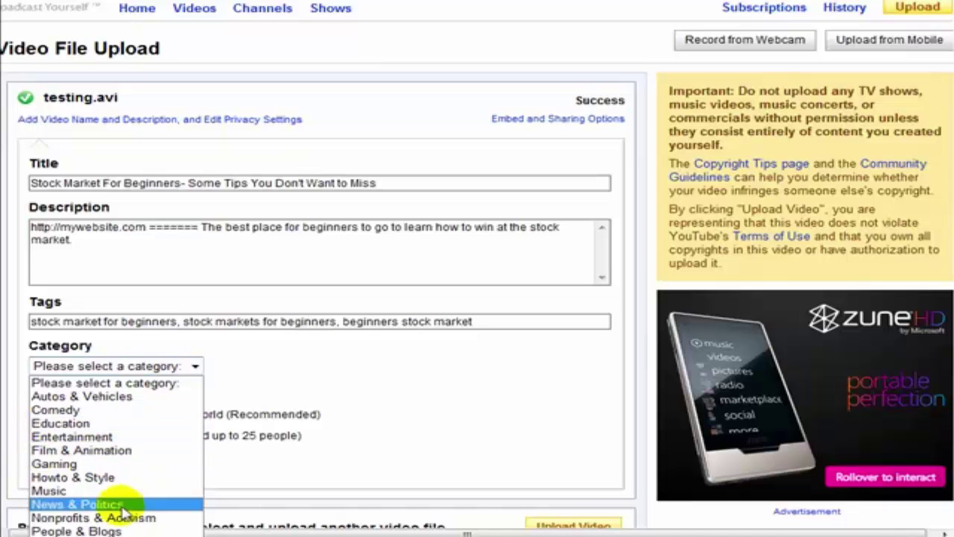
left_click(81, 423)
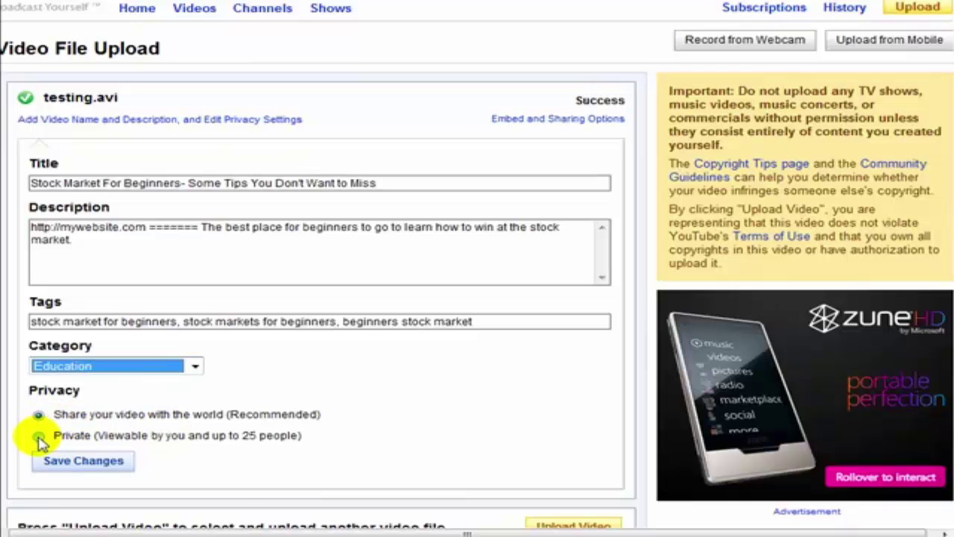
Step: Save the video's details and go to My Videos
left_click(81, 467)
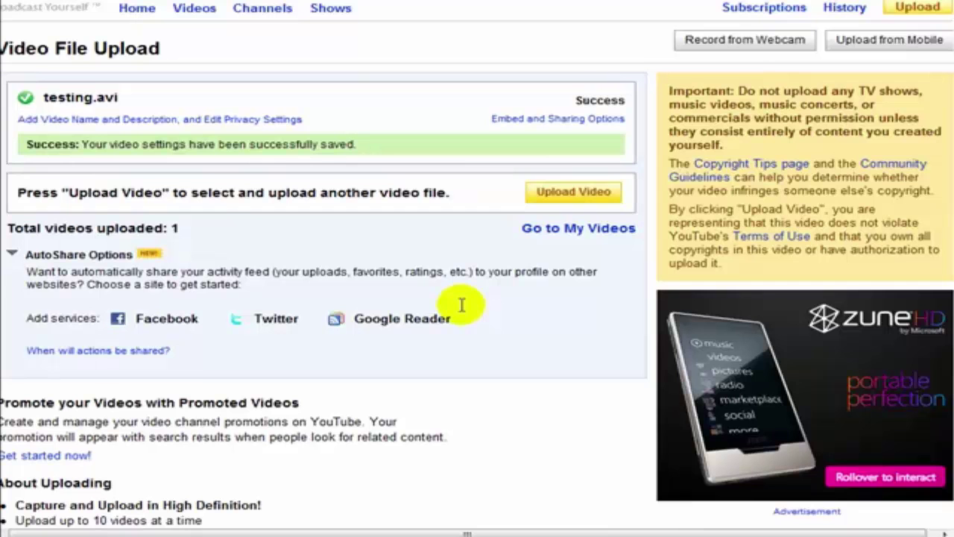
left_click(589, 233)
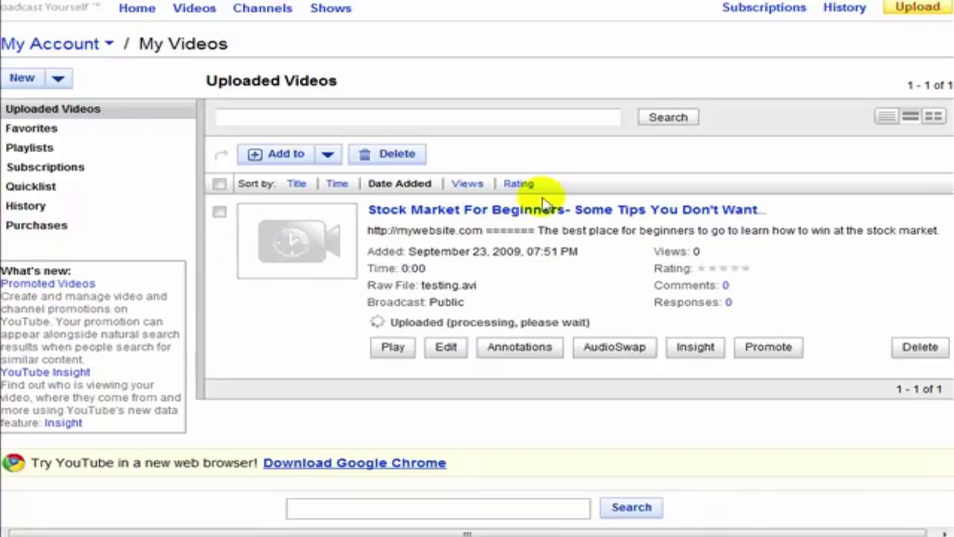
Step: Open the stock-market video's watch page and copy its address
left_click(487, 210)
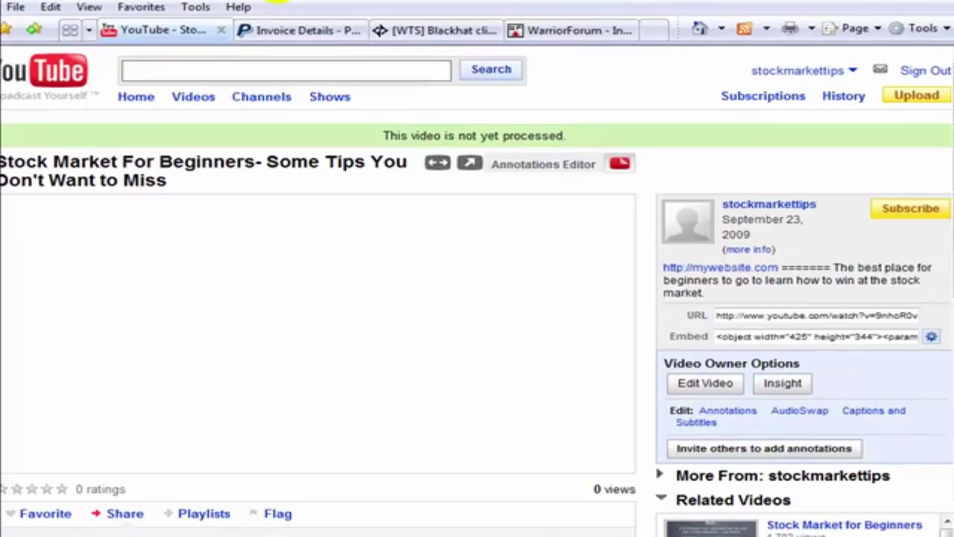
right_click(277, 2)
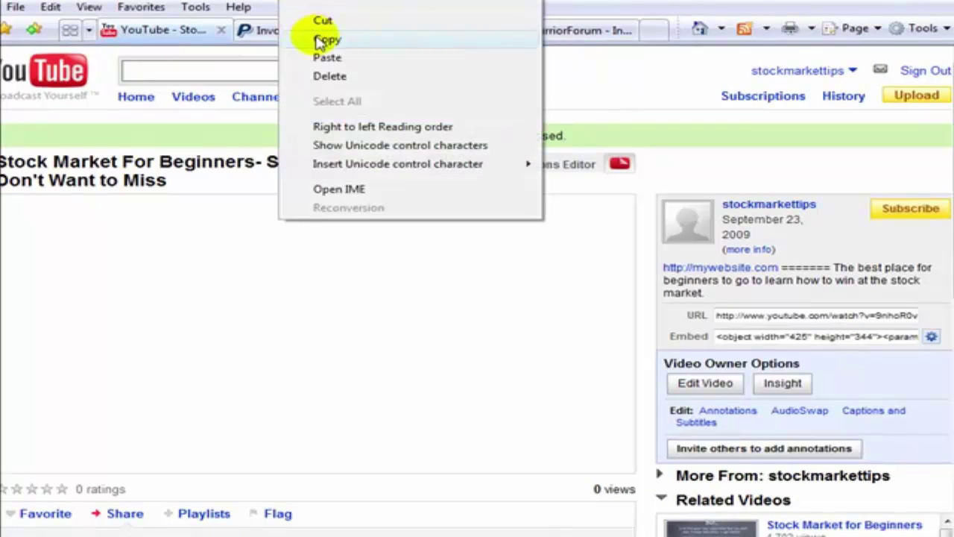
left_click(325, 38)
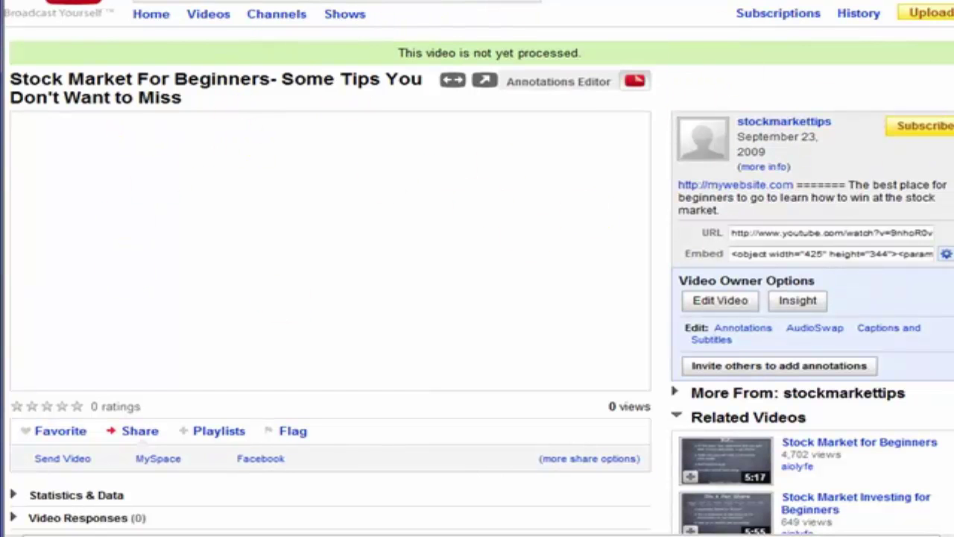
scroll(476, 268, "down", 5)
scroll(477, 269, "up", 5)
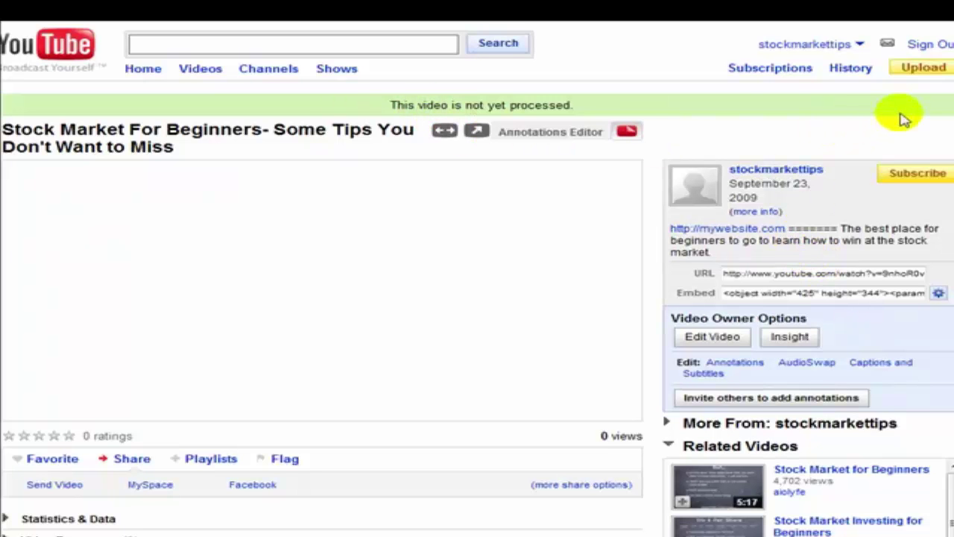
scroll(947, 117, "down", 2)
scroll(947, 117, "up", 2)
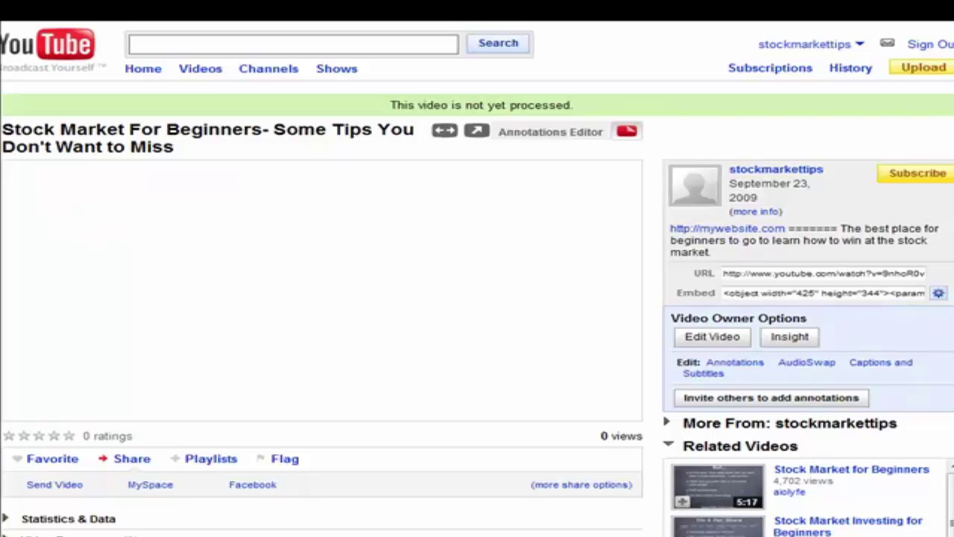
scroll(895, 234, "down", 1)
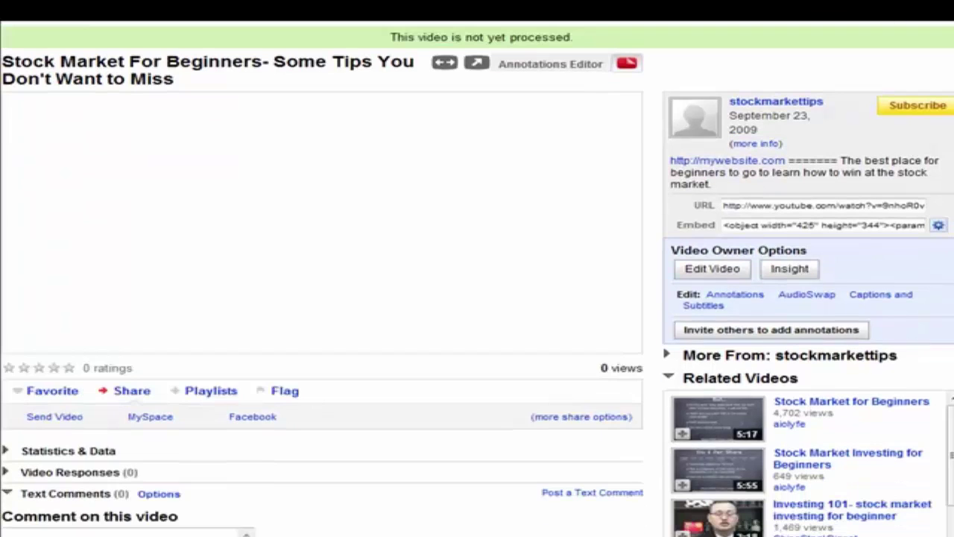
Step: Pause the related Stock Market for Beginners video, rate it five stars, and dismiss Autoshare
left_click(873, 403)
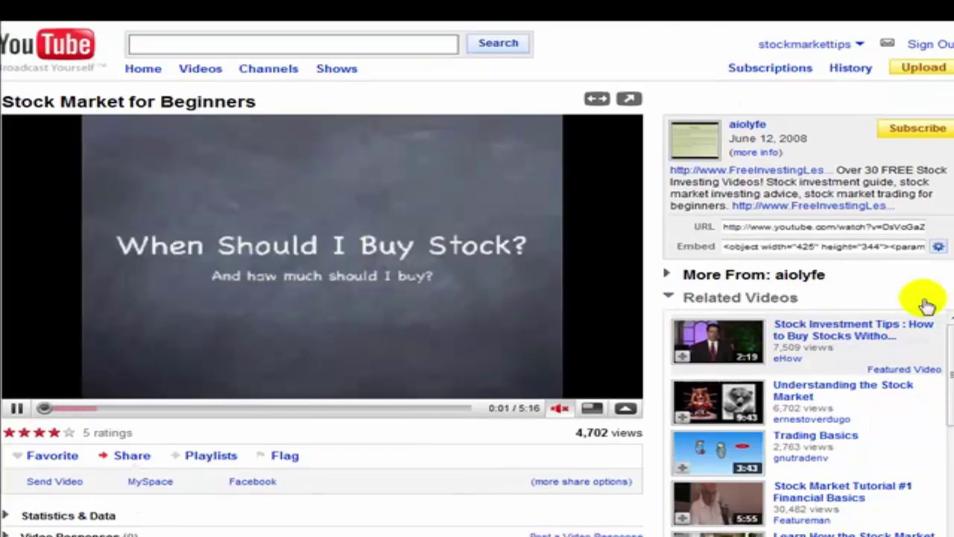
left_click(17, 408)
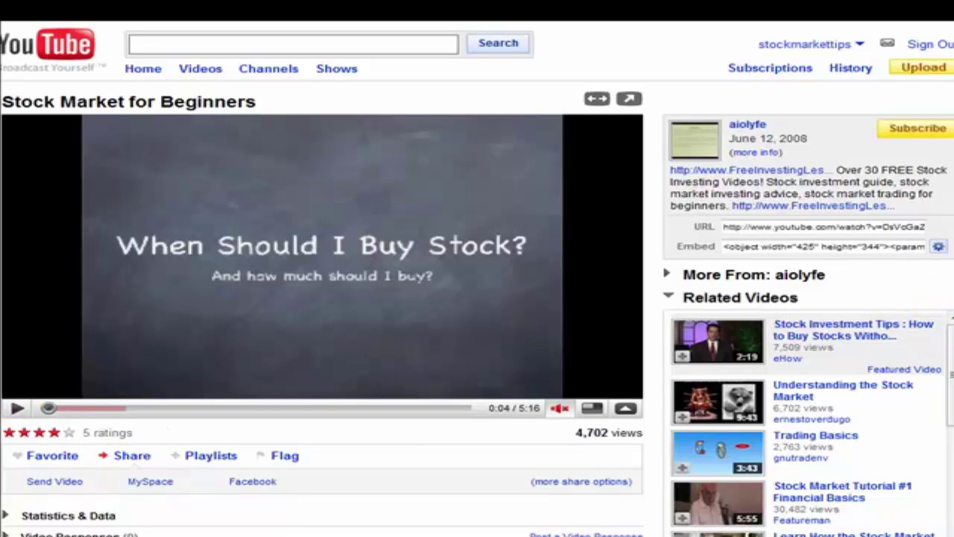
scroll(477, 298, "down", 3)
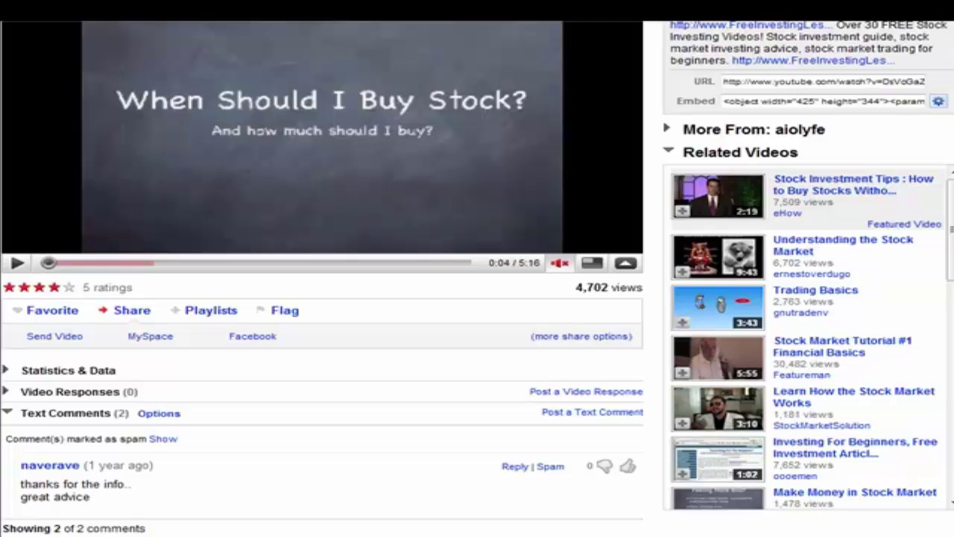
scroll(477, 278, "up", 4)
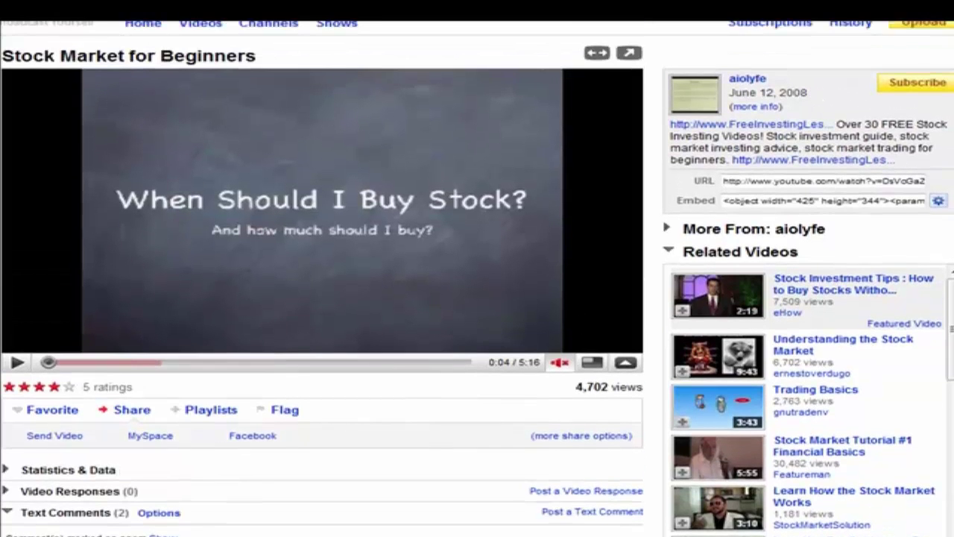
scroll(458, 279, "down", 2)
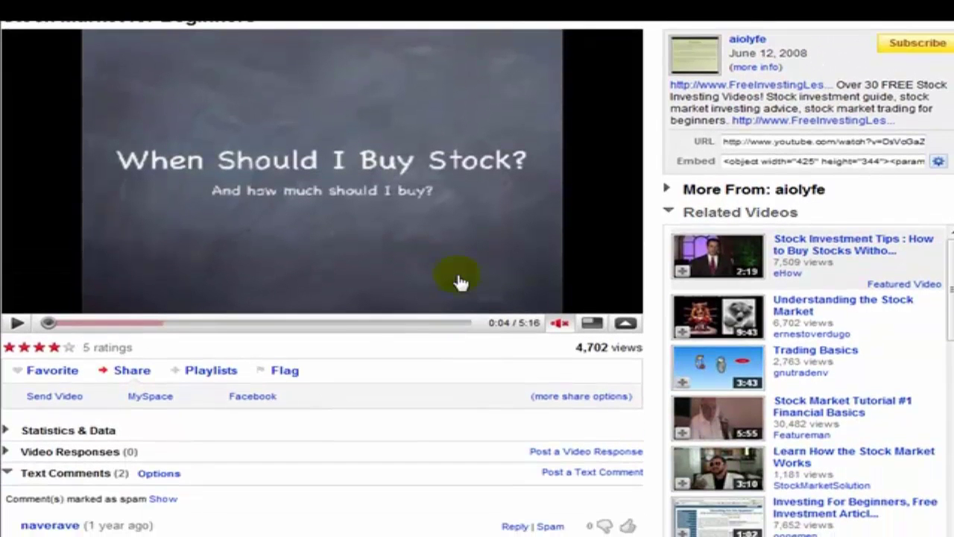
left_click(69, 348)
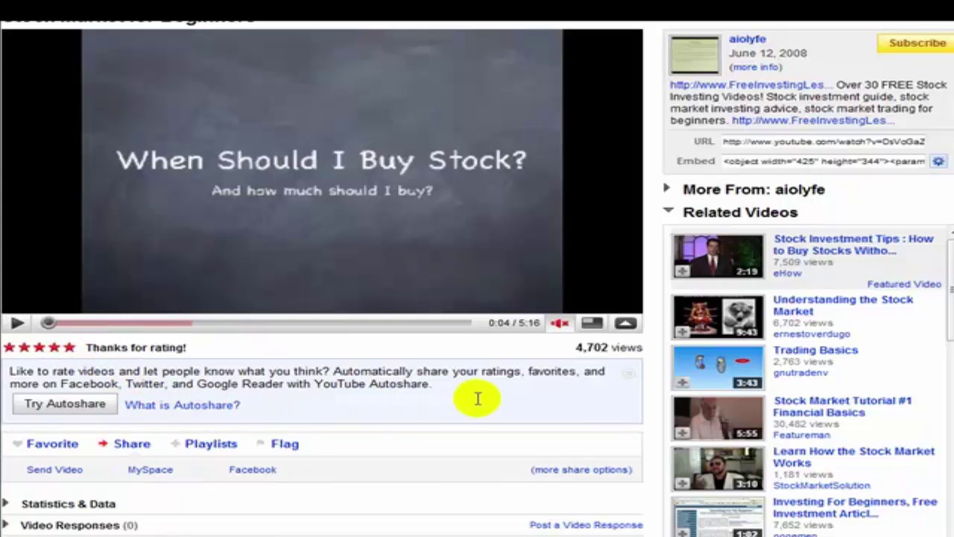
left_click(629, 373)
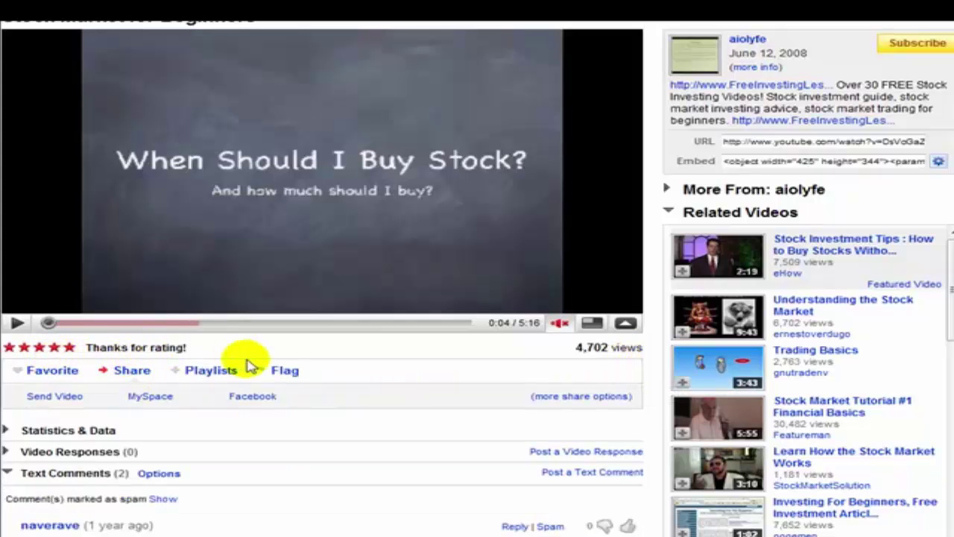
scroll(477, 278, "down", 4)
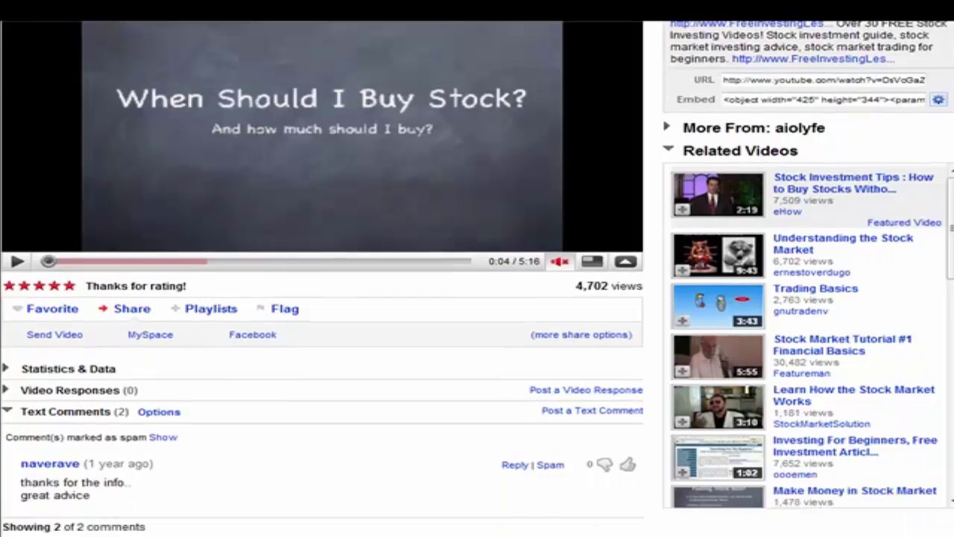